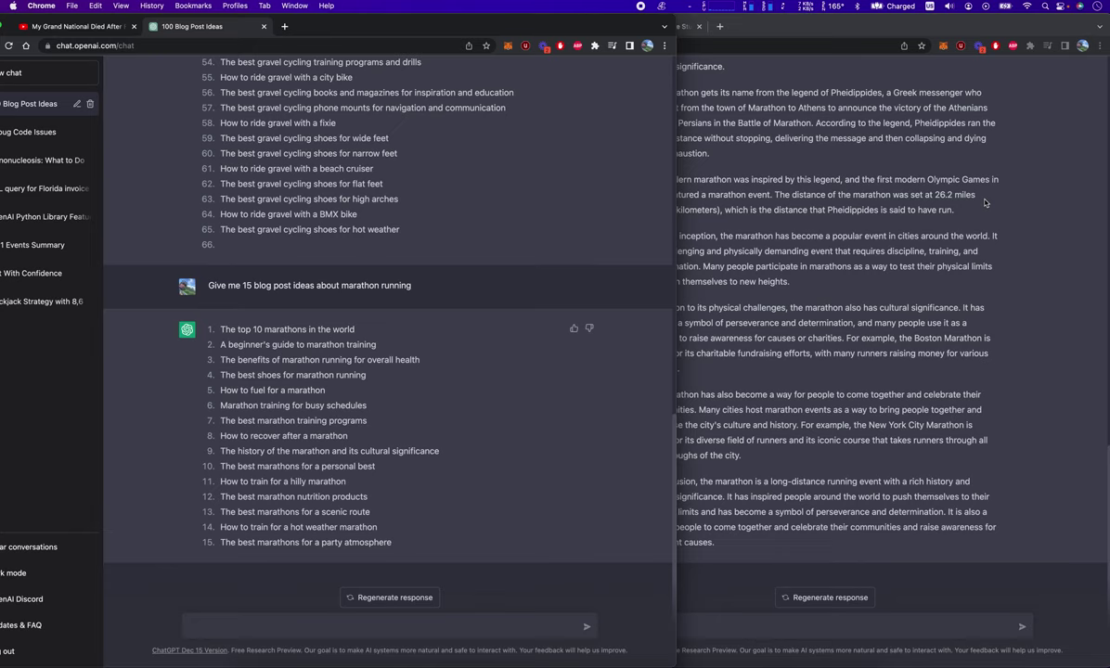
# Put the cursor in the message box below the marathon blog ideas reply for a new prompt.
pyautogui.click(275, 620)
# Send a request for an 8-week full-body weight lifting plan with light cardio, five gym days weekly.
pyautogui.click(274, 621)
pyautogui.write('Write me a weight lifting wr')
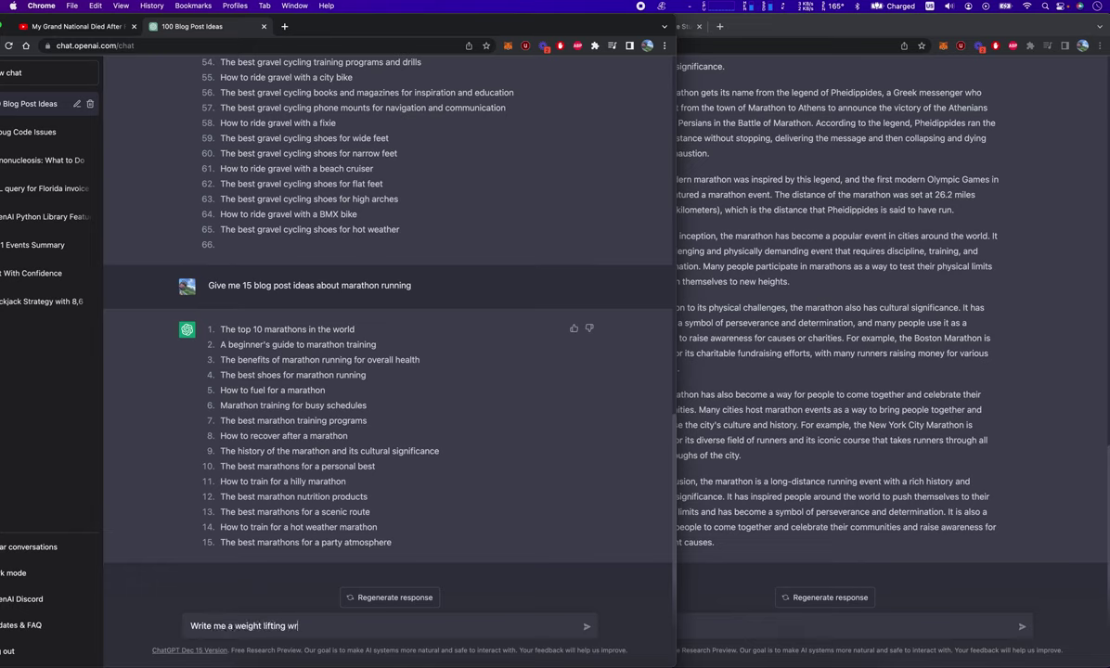
pyautogui.write('aining plan that')
pyautogui.write(' is 8 weeks long, ')
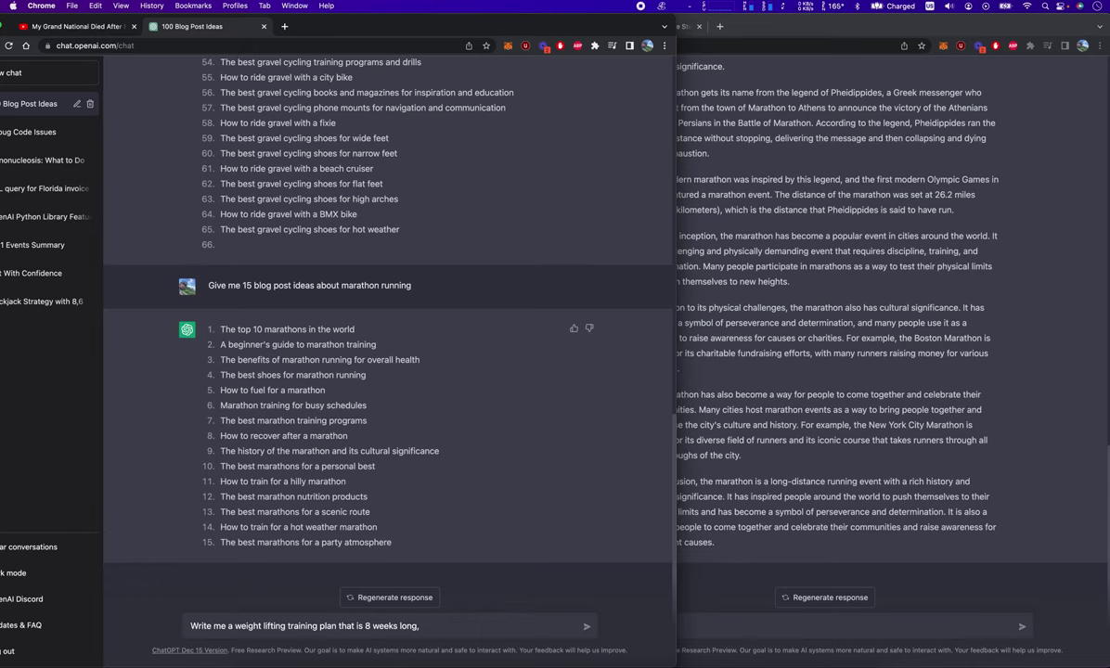
pyautogui.write('targets my f')
pyautogui.write('ull body, incorporates weight')
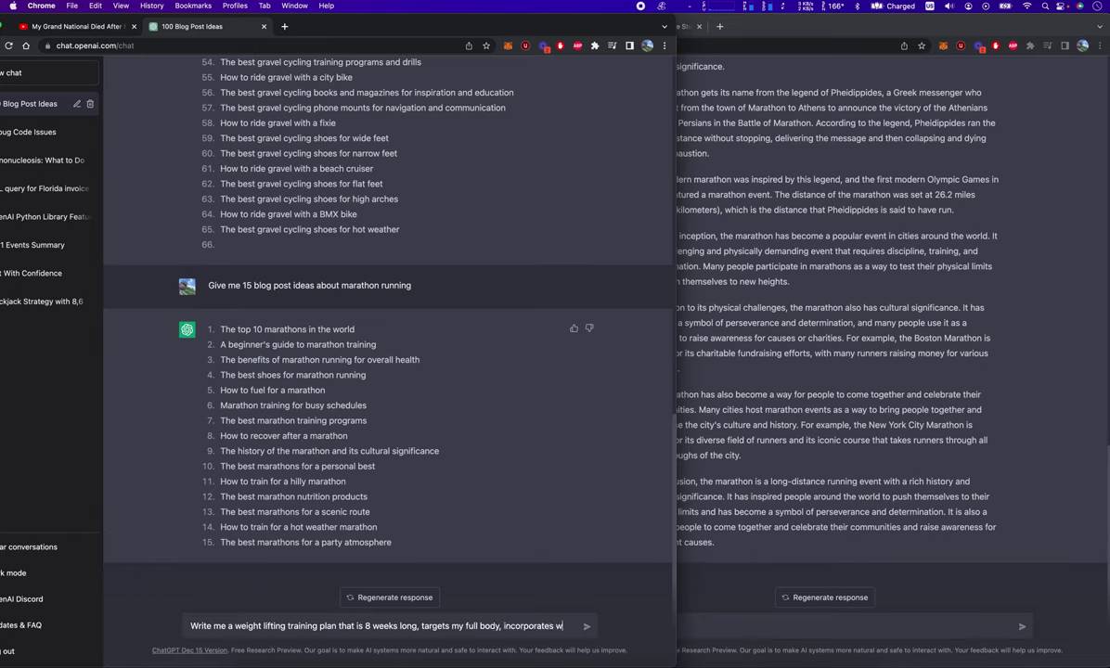
pyautogui.write(' lifting ')
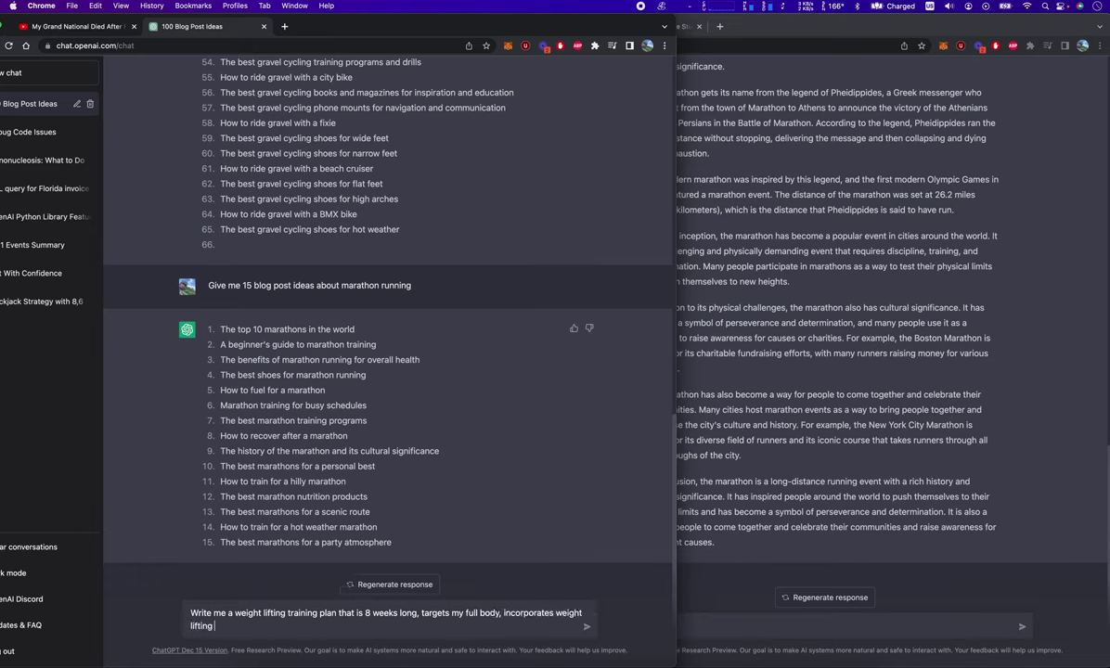
pyautogui.write('and a small amount of cardio')
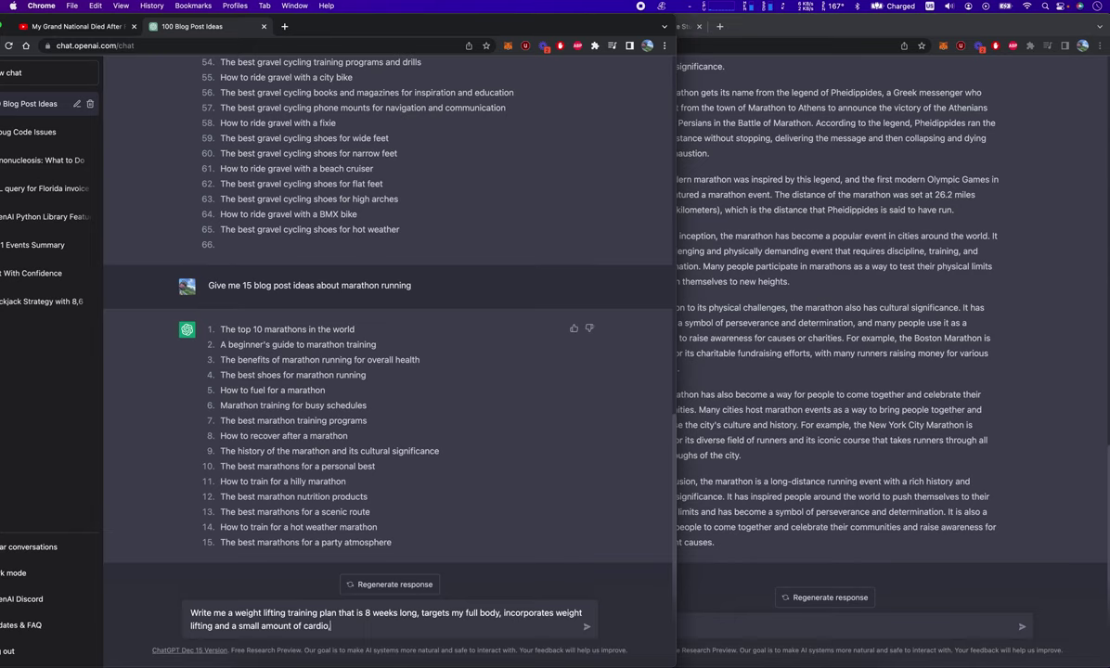
pyautogui.write(', and has me goingt')
pyautogui.write(' the gym for ')
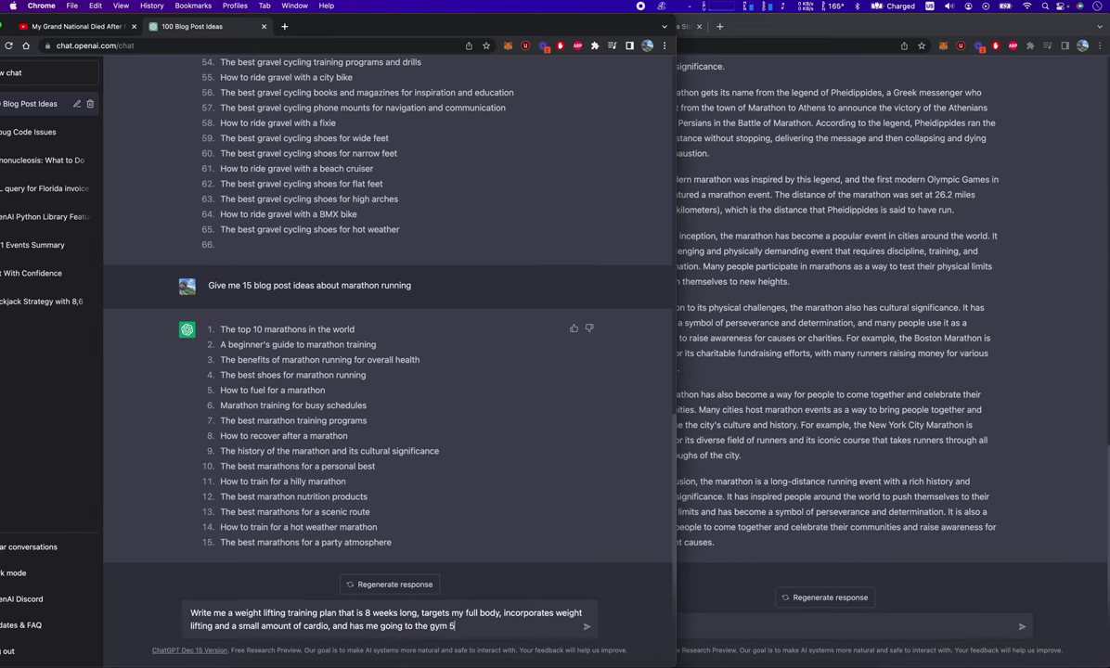
pyautogui.write(' days w')
pyautogui.write('er week')
pyautogui.press('Return')
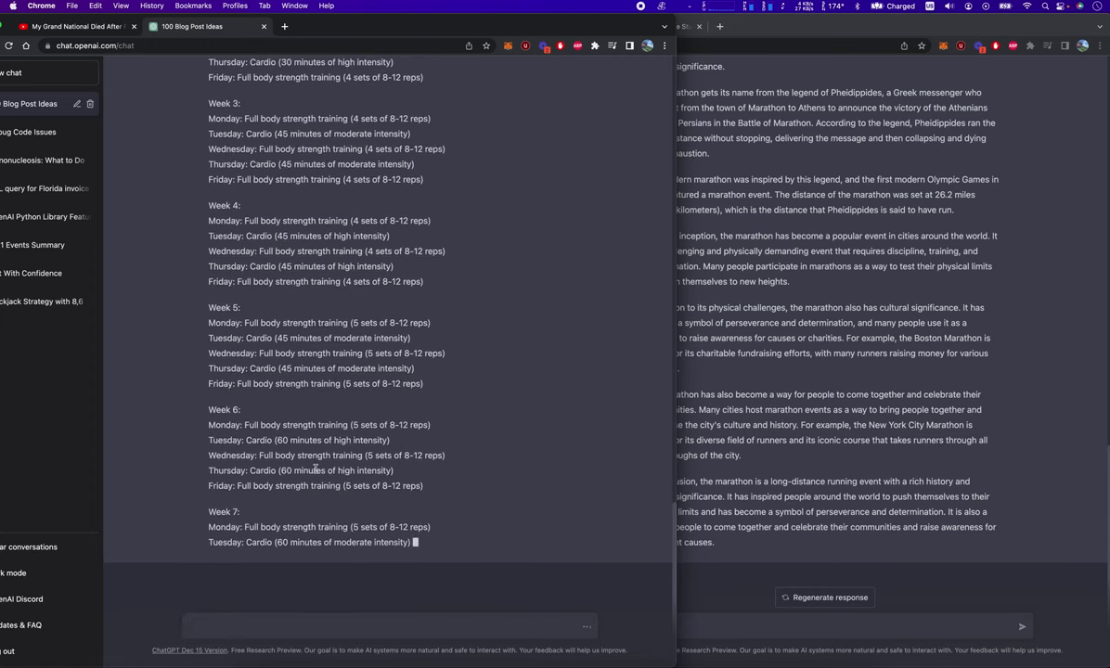
# Scroll through the streaming 8-week plan and select the original prompt text.
pyautogui.scroll(3, 307, 460)
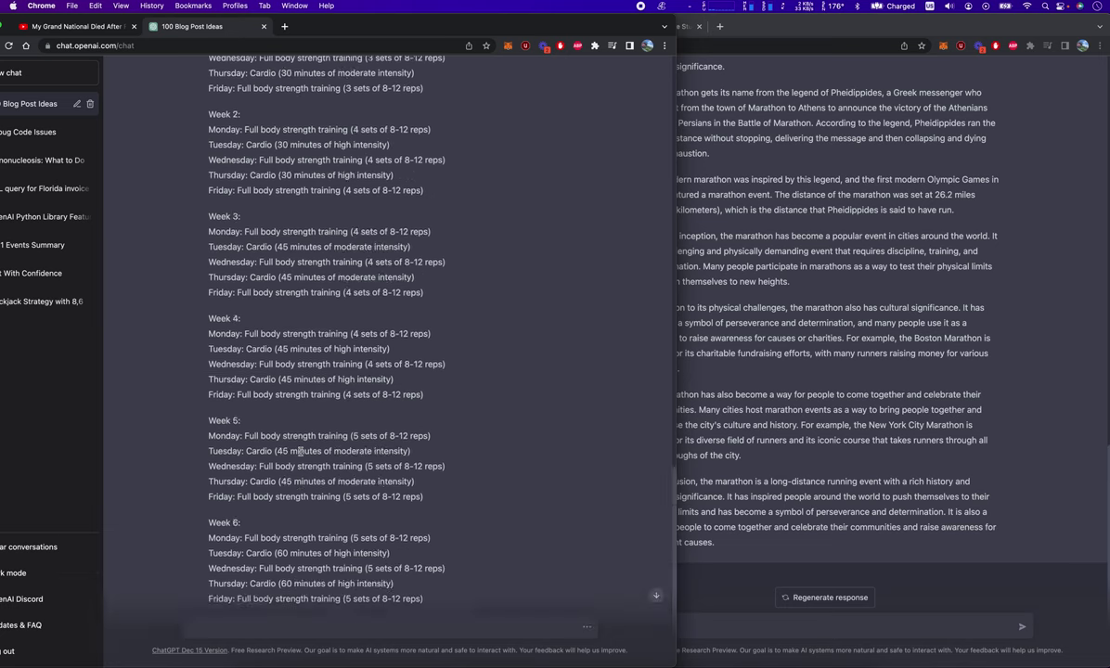
pyautogui.scroll(10, 300, 453)
pyautogui.scroll(-6, 279, 325)
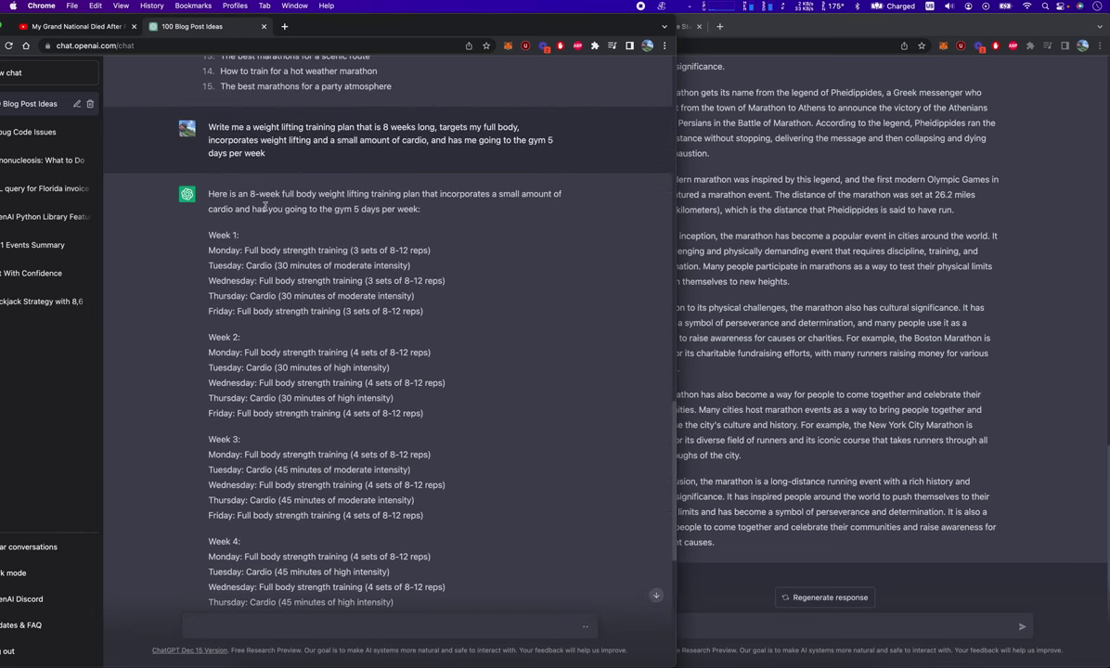
pyautogui.moveTo(269, 156); pyautogui.dragTo(201, 131)
pyautogui.press('super+c')
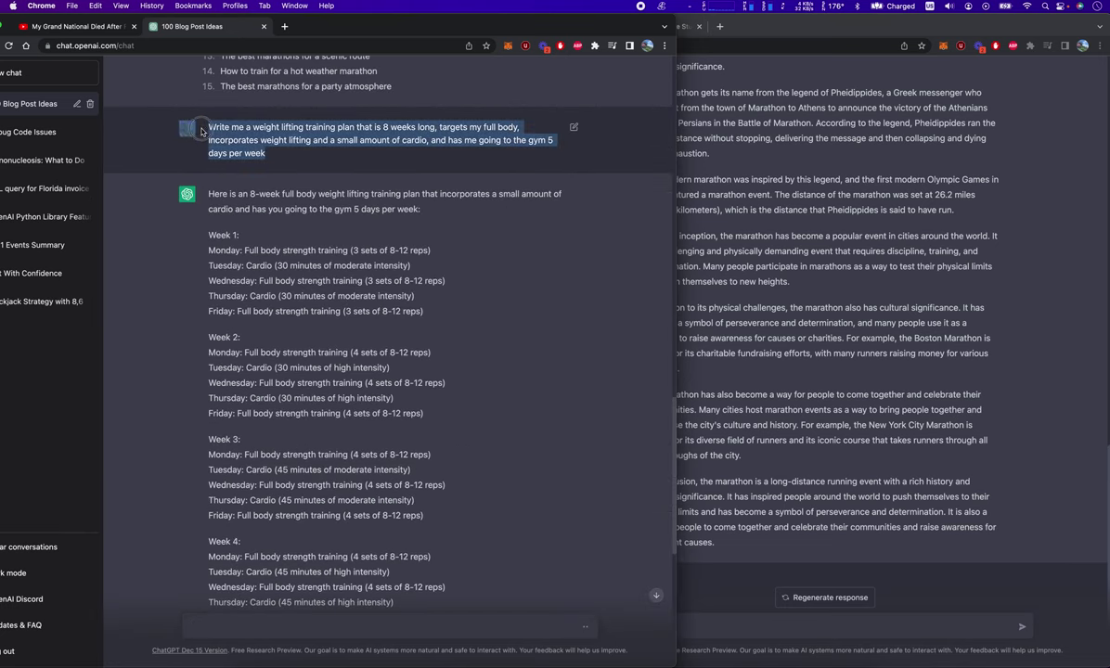
# Resend the pasted prompt with '. List specific types of exercises in each workout' appended.
pyautogui.scroll(-5, 360, 450)
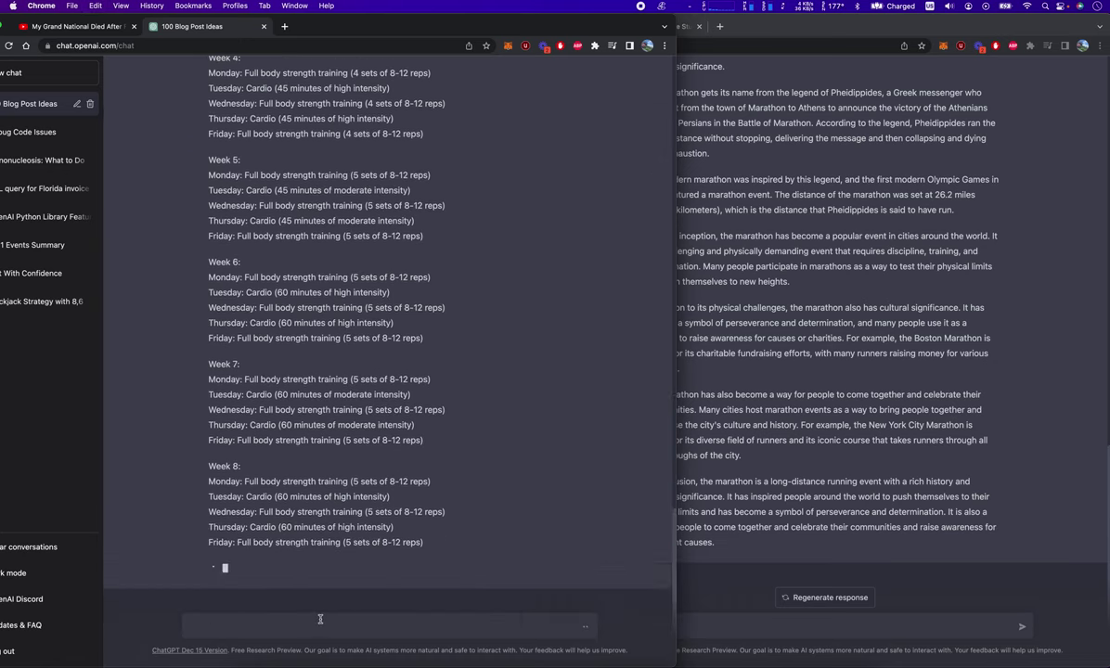
pyautogui.press('super+v')
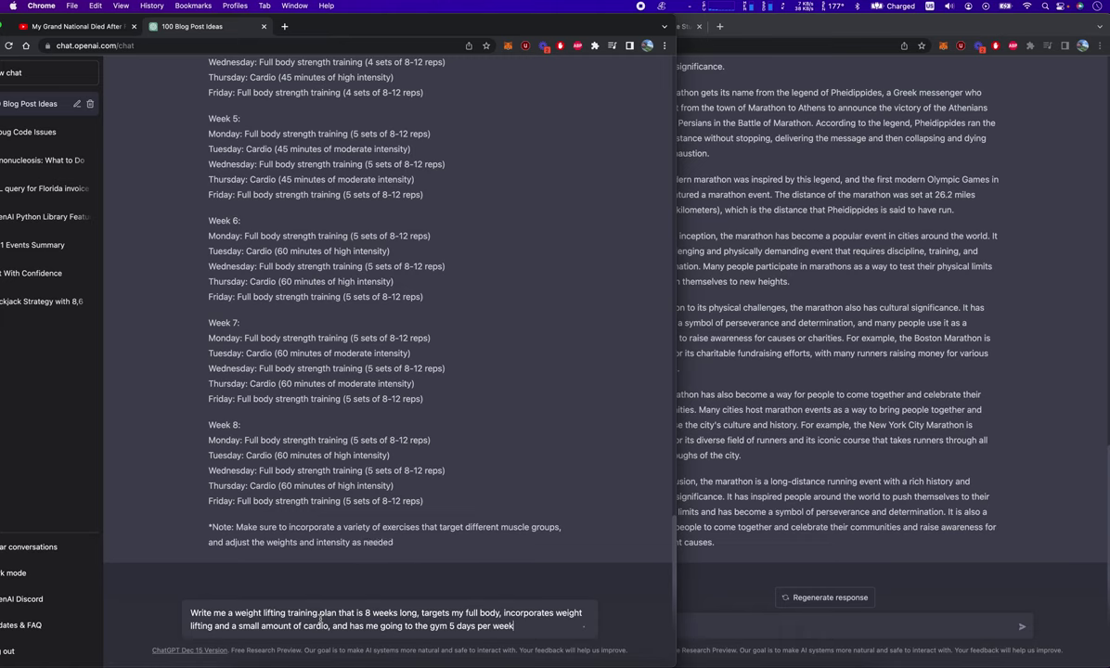
pyautogui.write('. ')
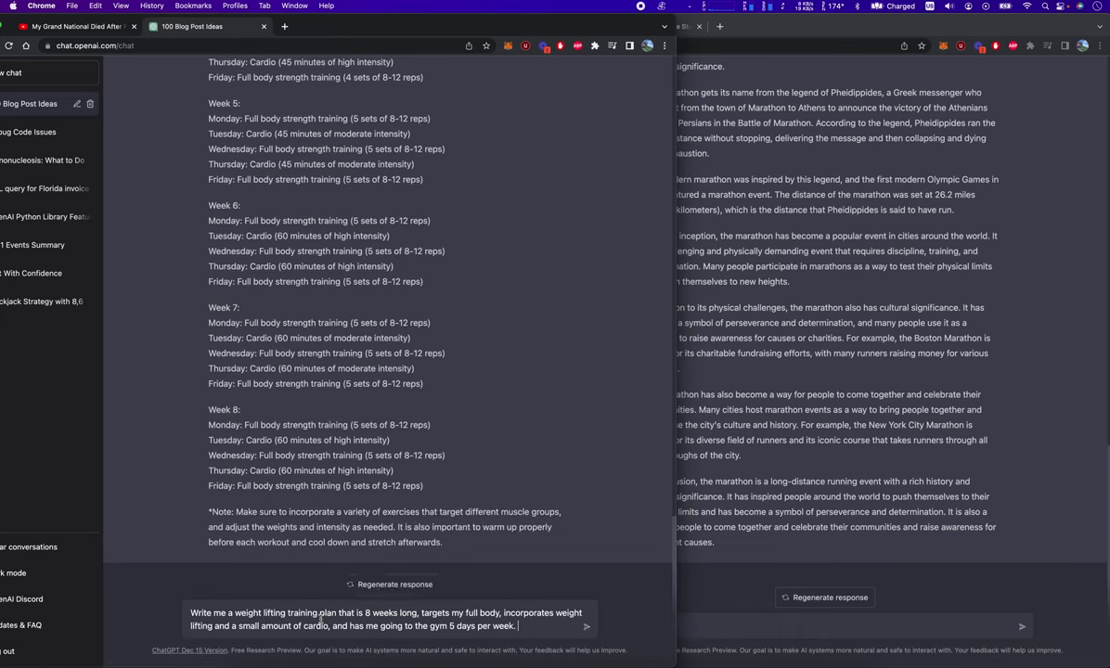
pyautogui.write('List specific types of workouts')
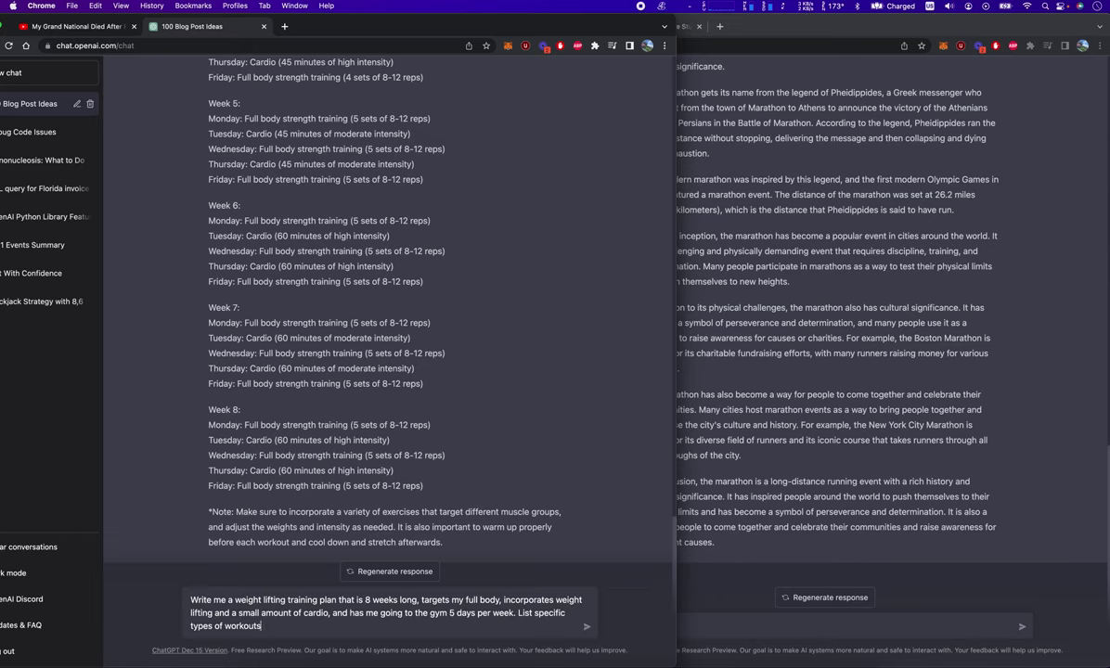
pyautogui.press('BackSpace')
pyautogui.press('BackSpace')
pyautogui.press('BackSpace')
pyautogui.press('BackSpace')
pyautogui.press('BackSpace')
pyautogui.press('BackSpace')
pyautogui.write('exercse')
pyautogui.write('ises')
pyautogui.write(' in each workout')
pyautogui.moveTo(499, 599); pyautogui.dragTo(424, 604)
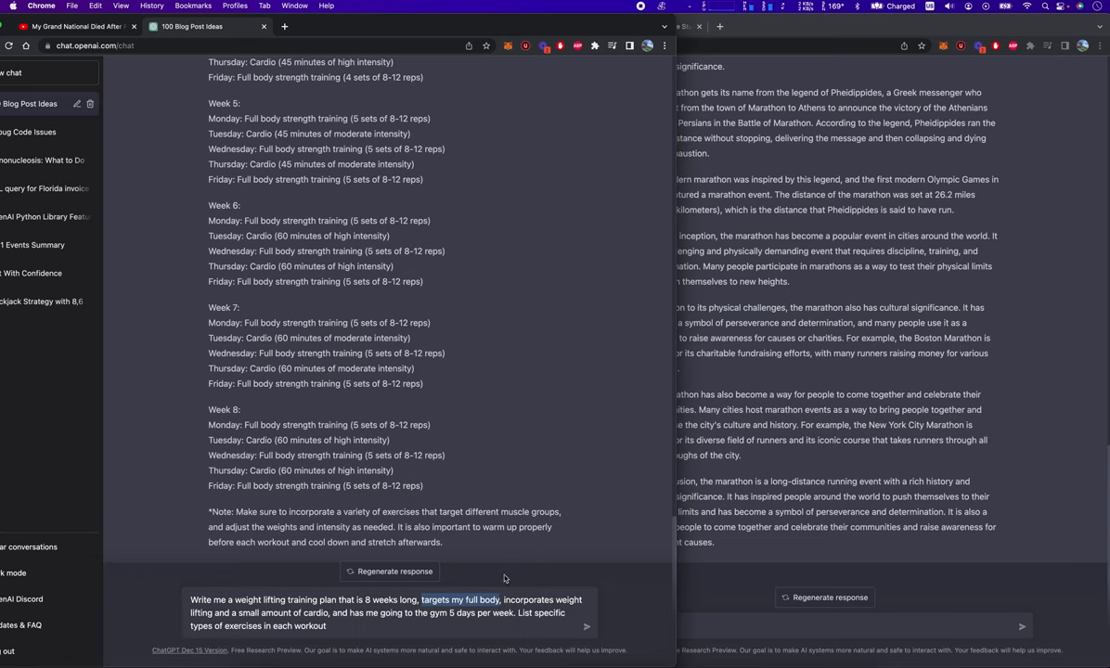
pyautogui.click(424, 603)
pyautogui.press('Return')
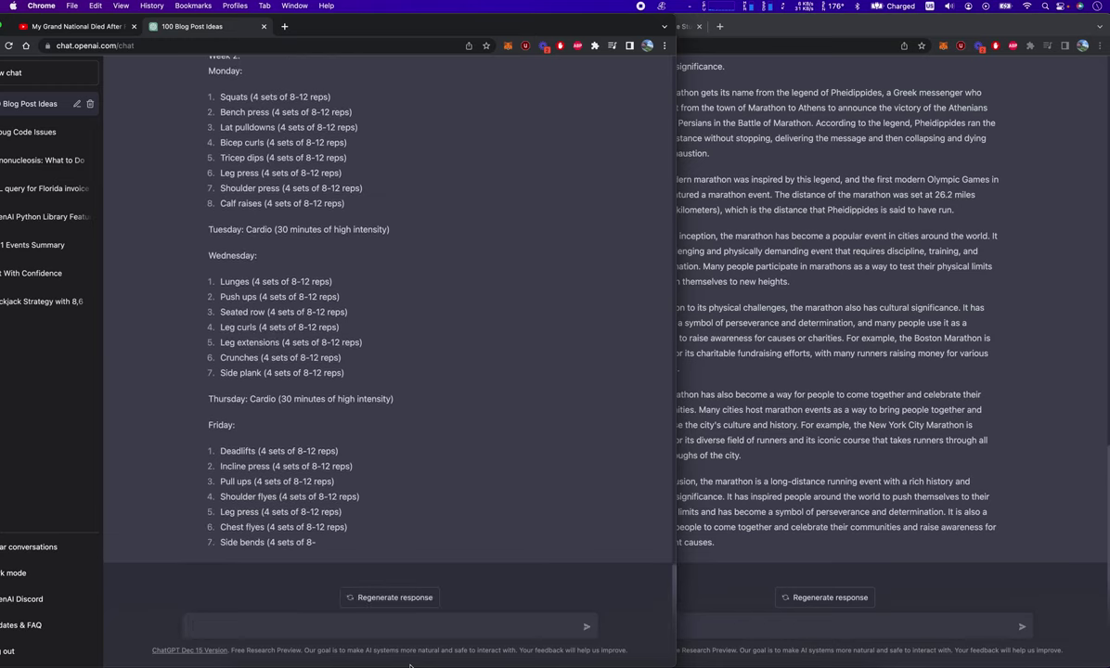
# Resend the pasted prompt with 'Tell me how much weight to lift in each exercise.' added.
pyautogui.press('super+v')
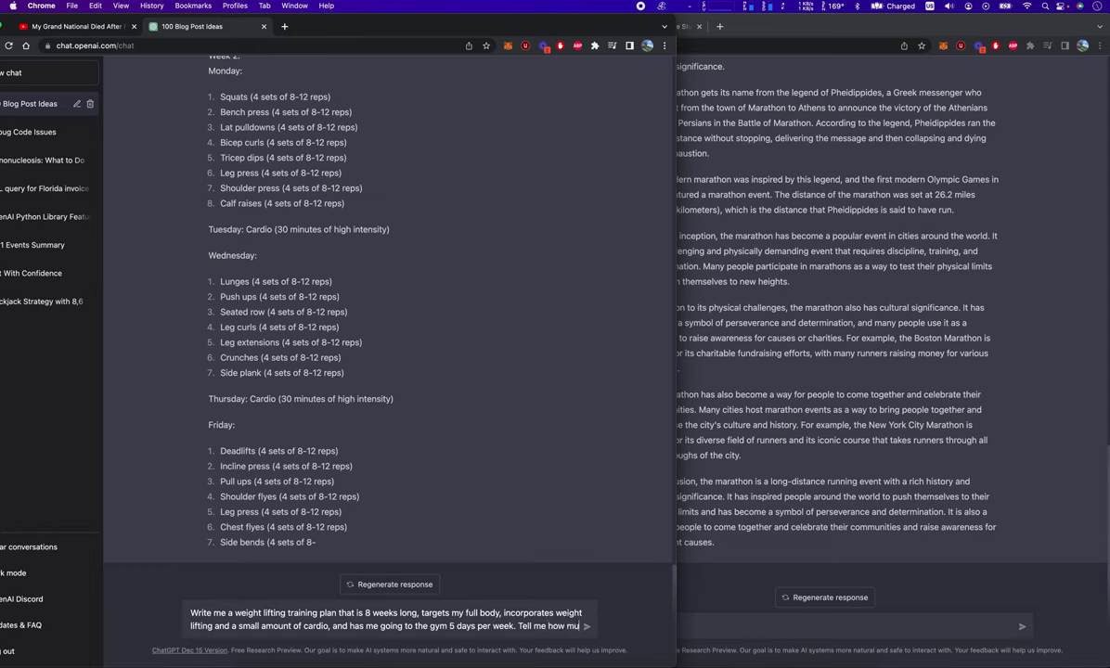
pyautogui.write('ch weight to lift in each exercise')
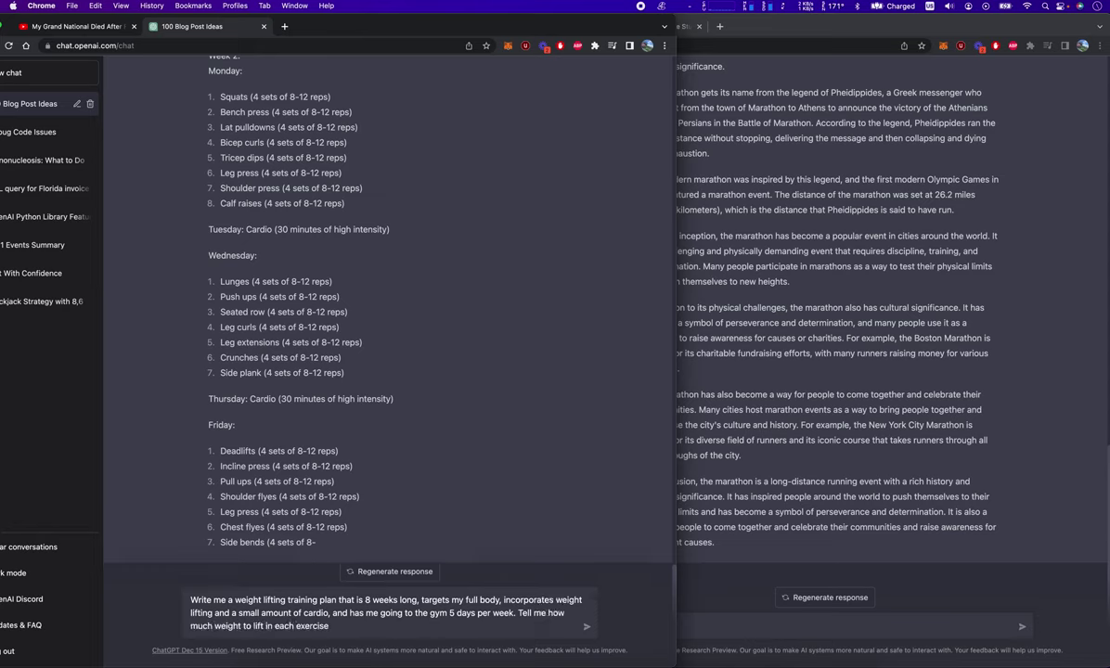
pyautogui.write('.')
pyautogui.press('Return')
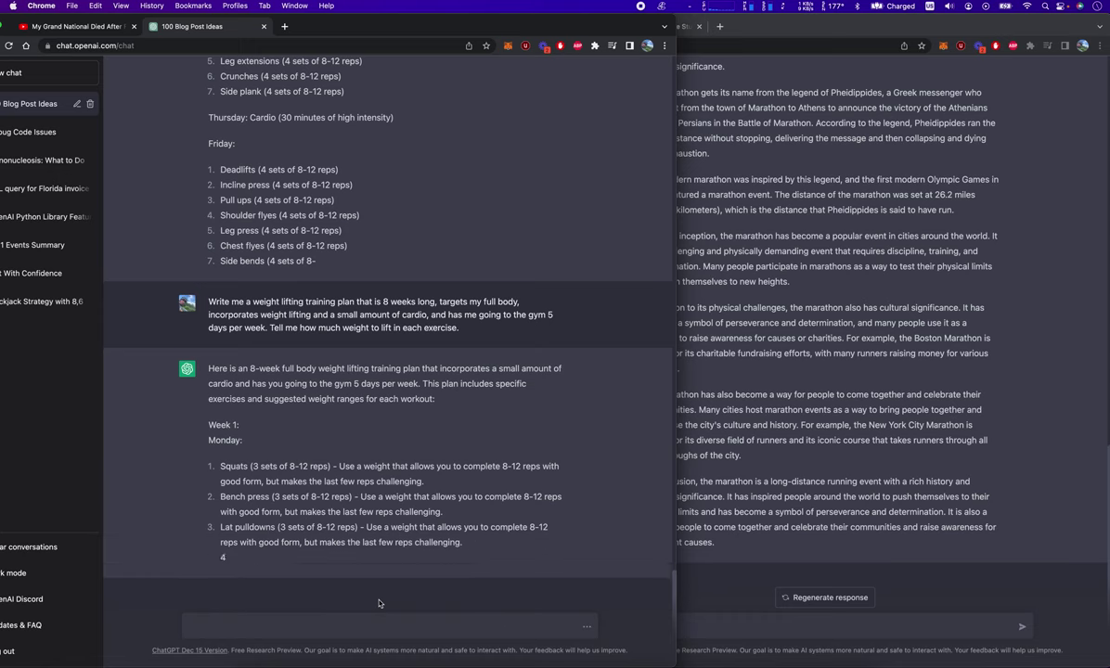
pyautogui.moveTo(286, 662)
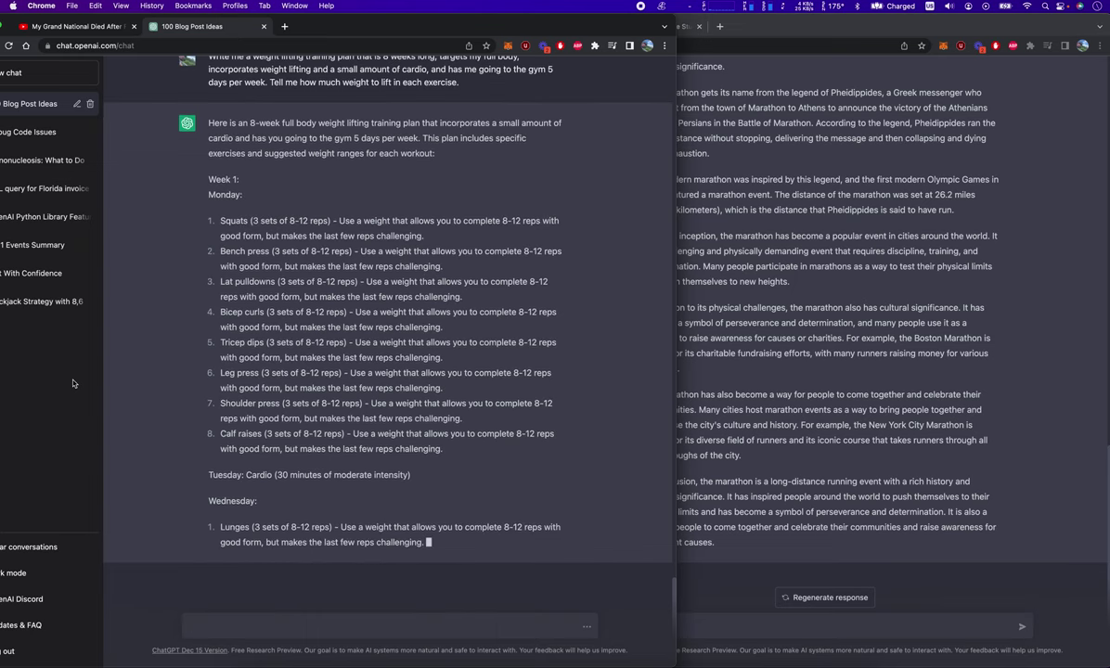
# Paste the plan prompt as a new draft and add a period after 'per week'.
pyautogui.press('super+v')
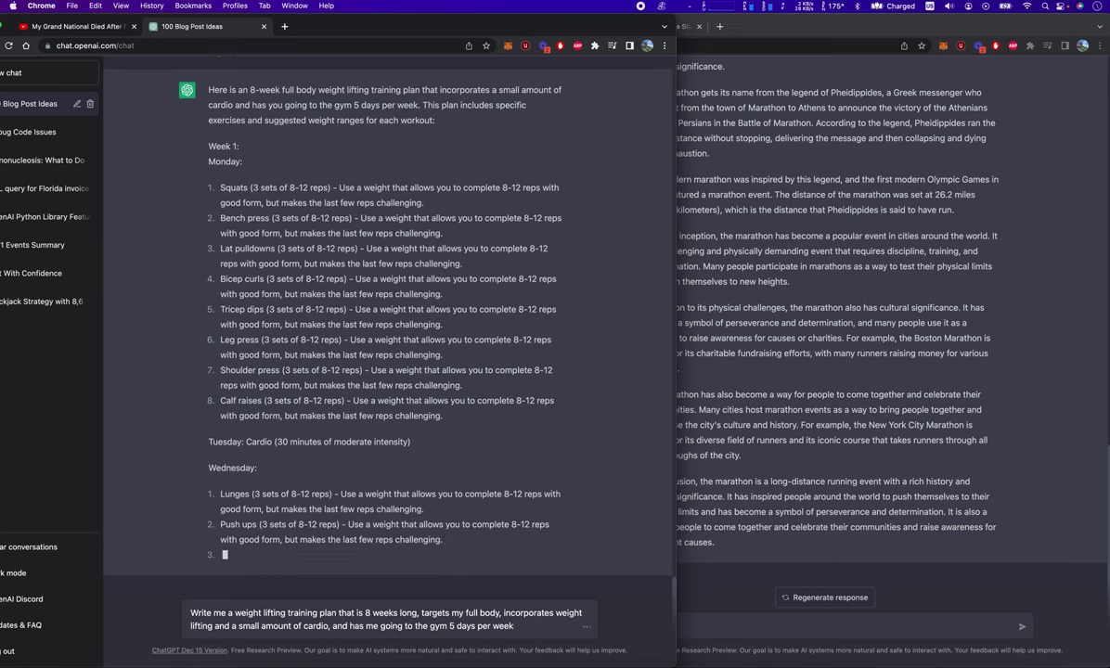
pyautogui.write('.')
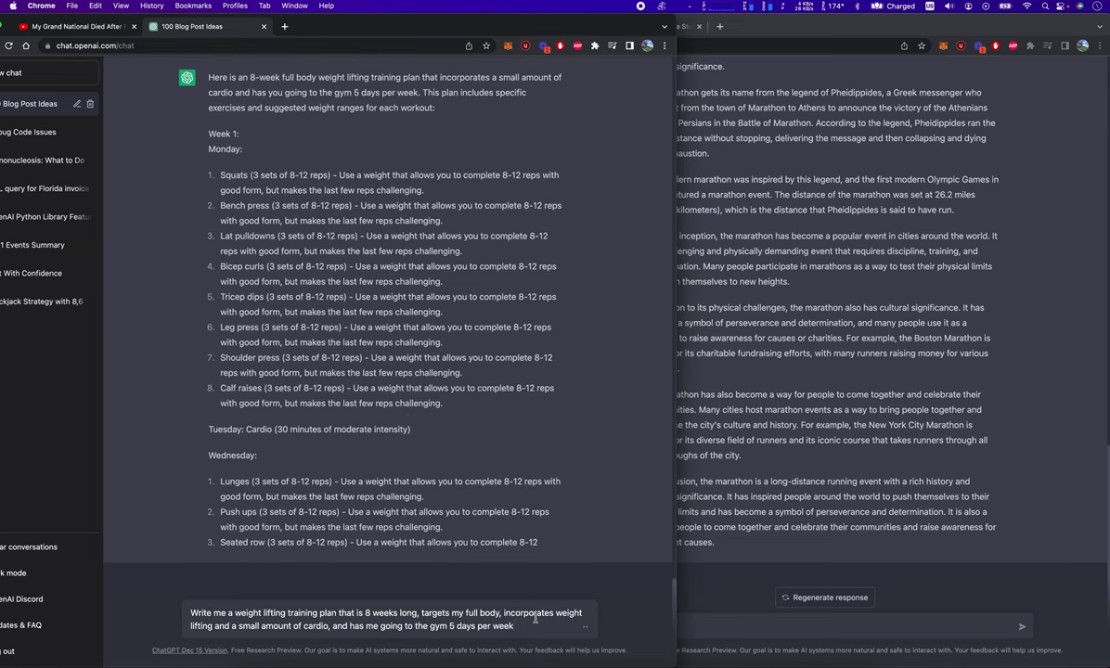